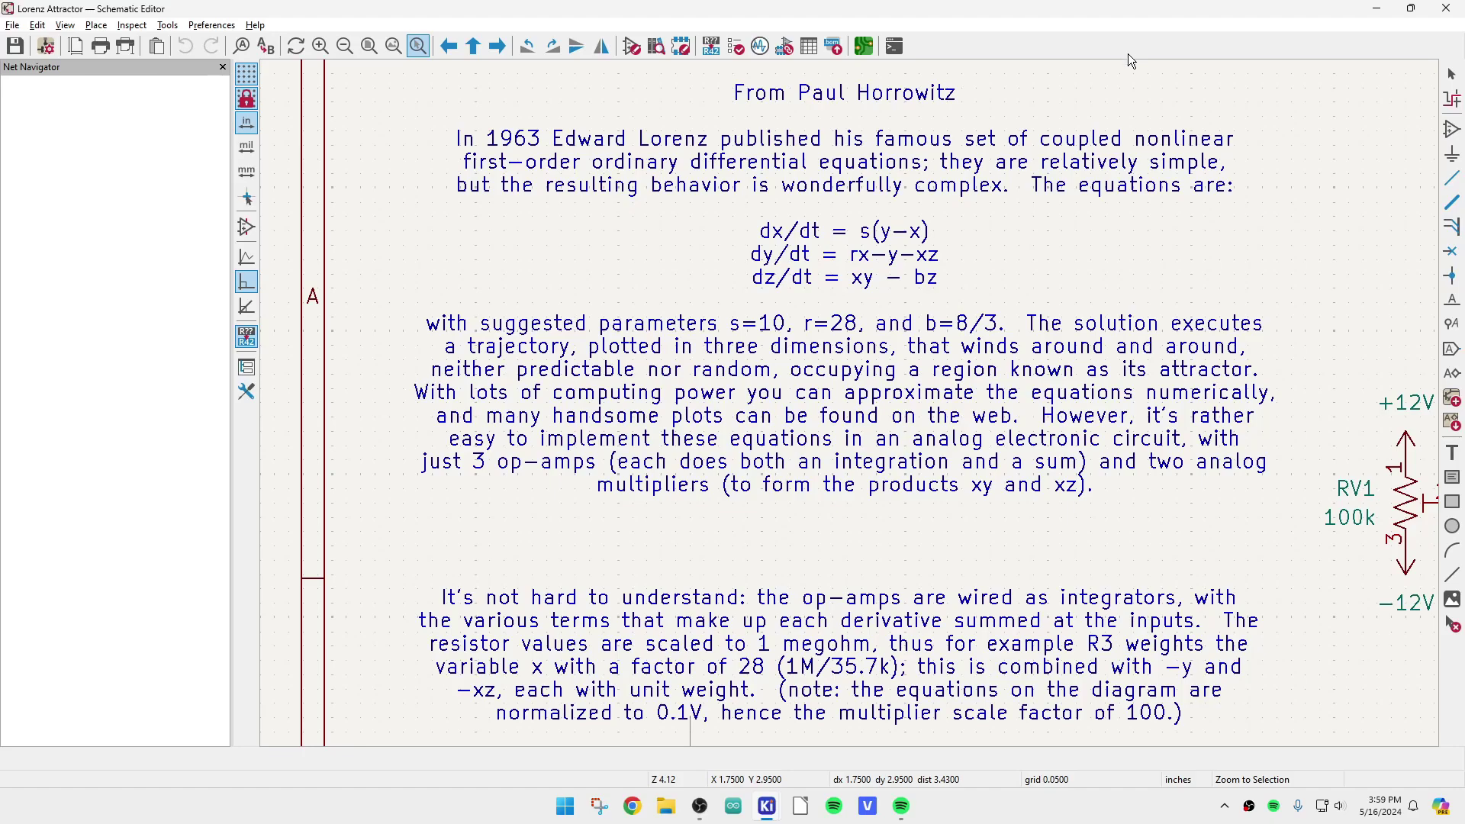
scroll(1015, 160, "down", 5)
scroll(852, 406, "down", 2)
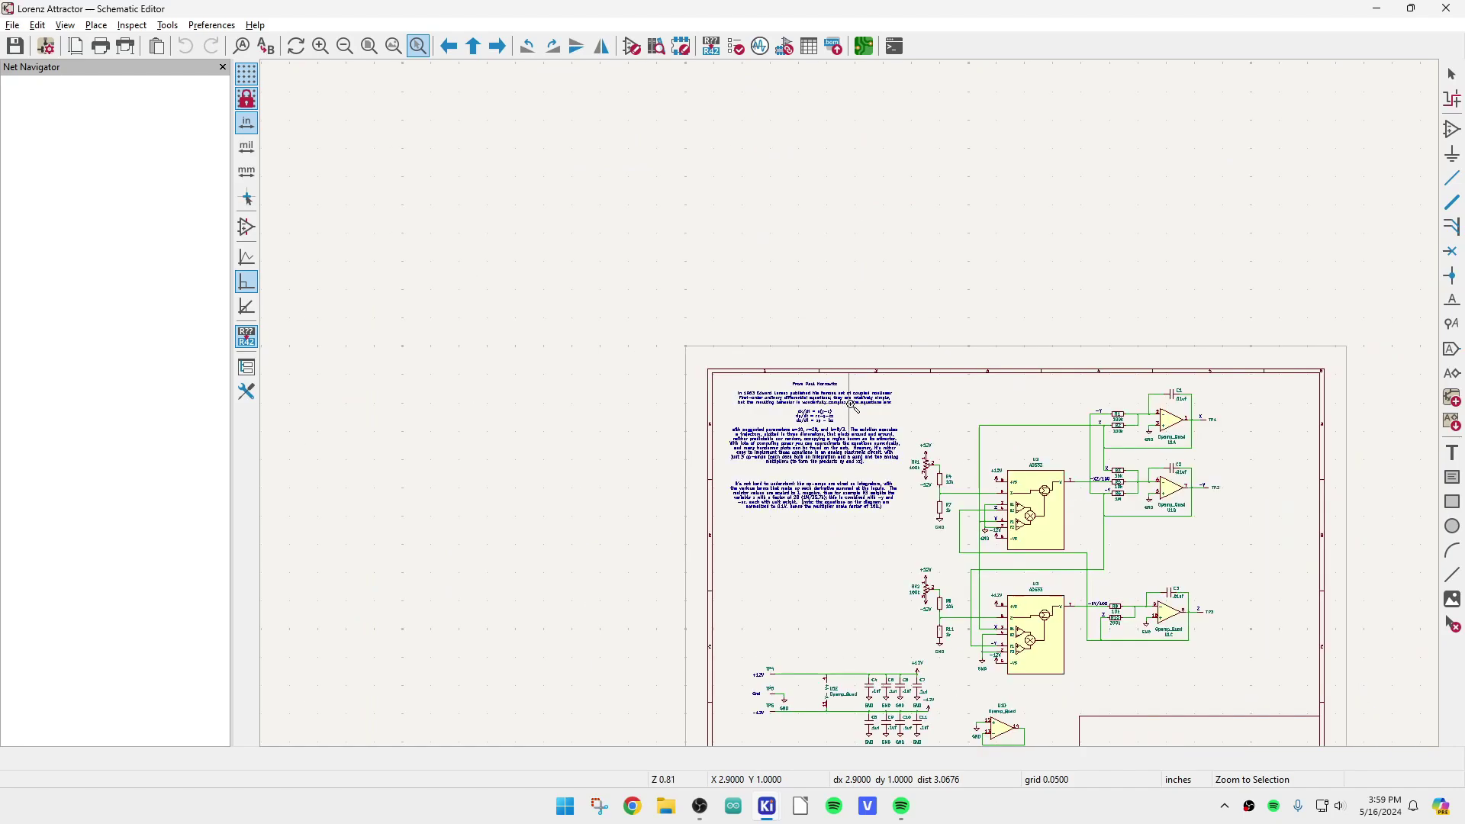
scroll(1012, 553, "up", 2)
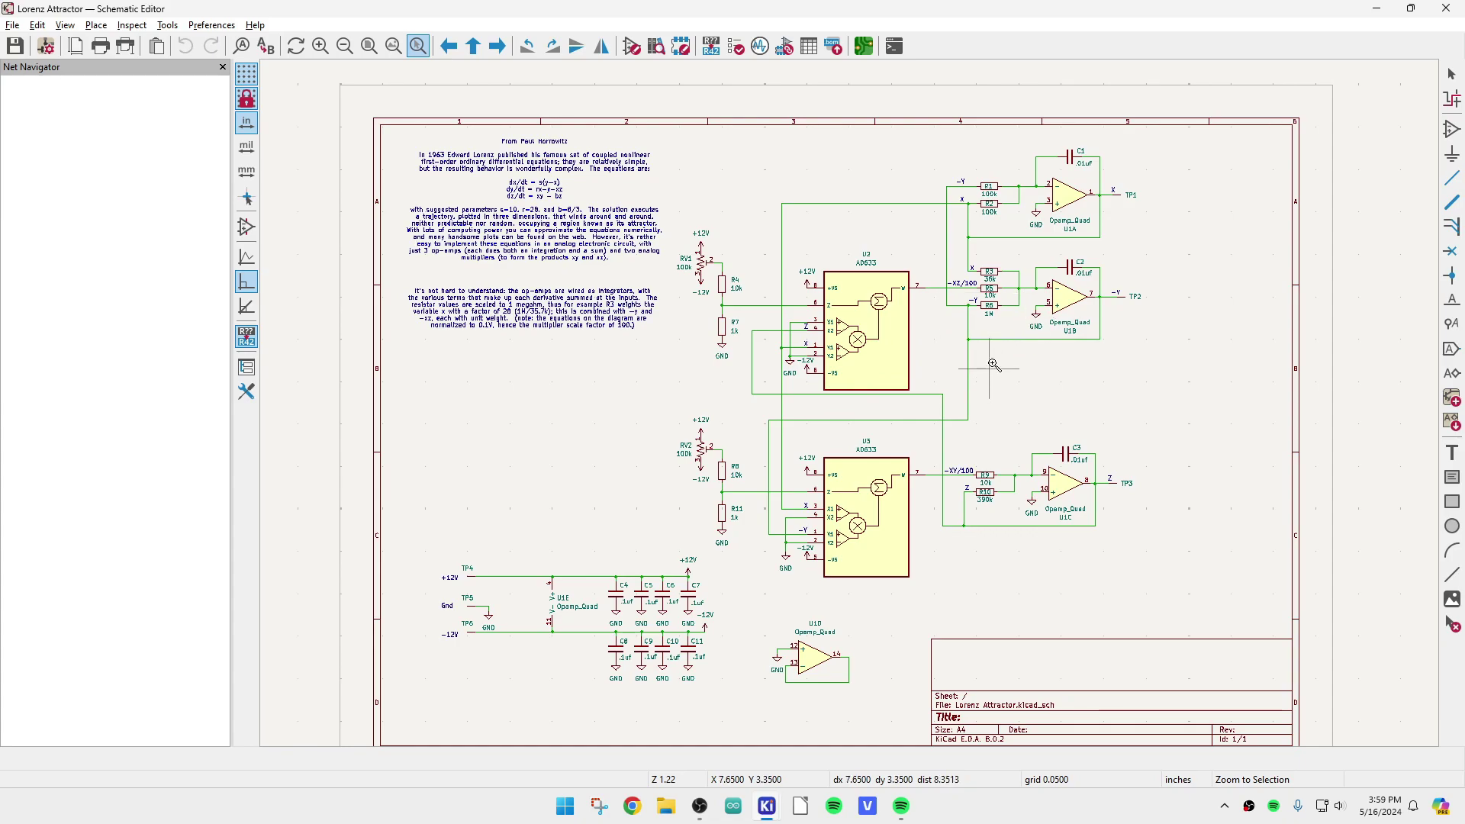
scroll(1025, 320, "up", 2)
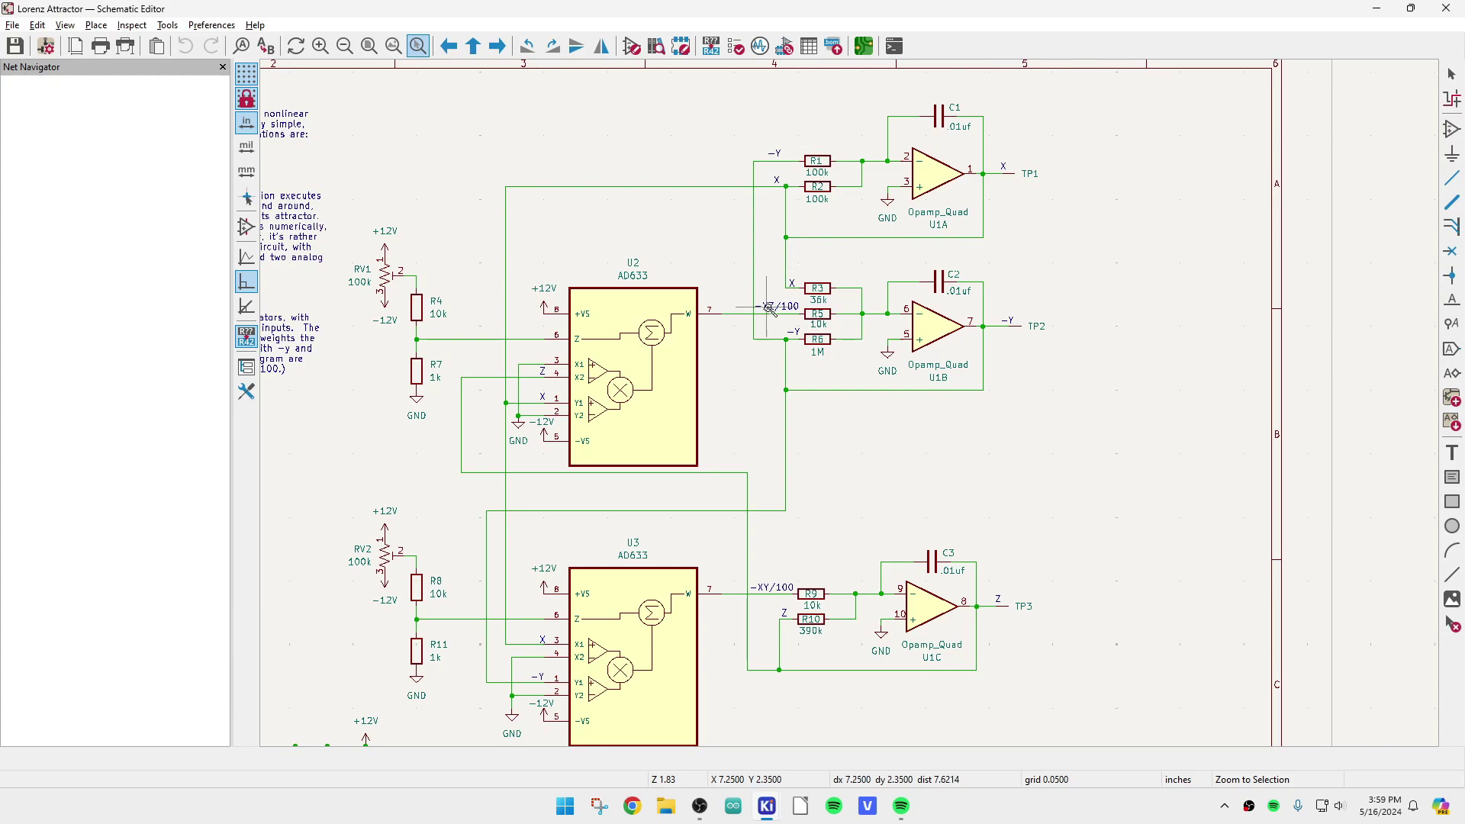
scroll(765, 307, "down", 2)
scroll(463, 374, "up", 4)
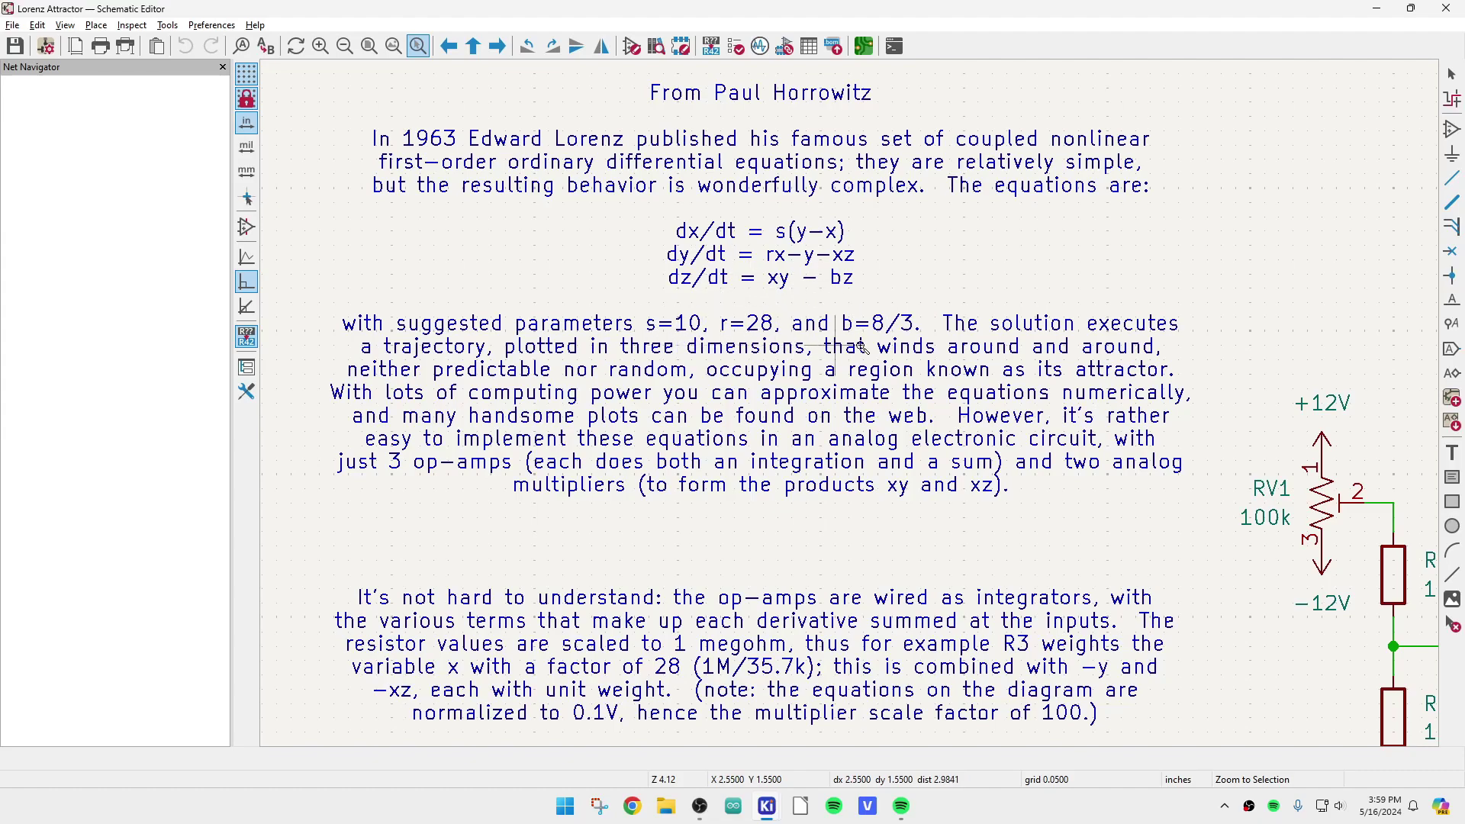
scroll(888, 341, "down", 5)
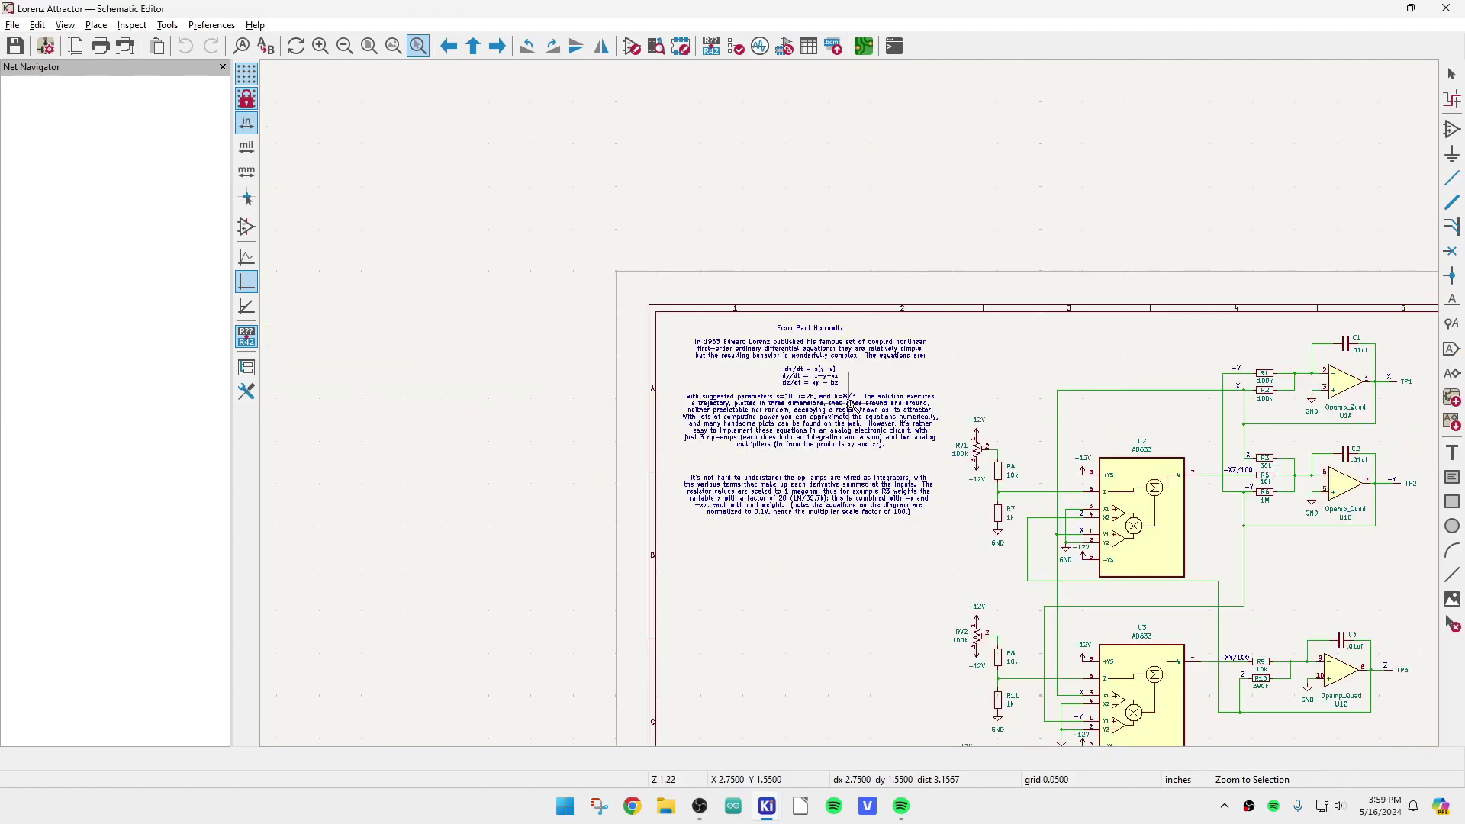
scroll(850, 405, "down", 3)
scroll(849, 532, "up", 6)
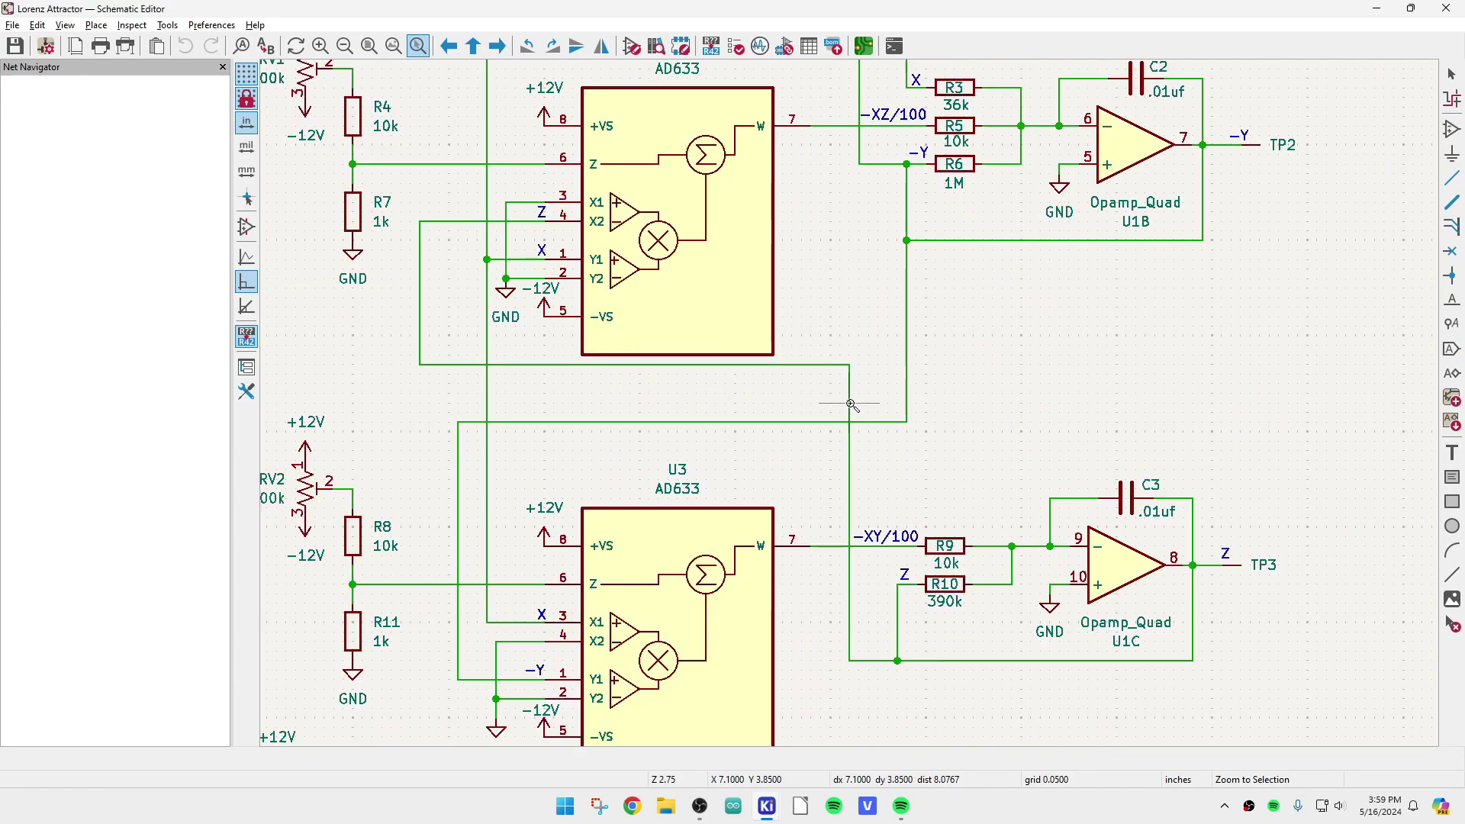
scroll(913, 438, "down", 3)
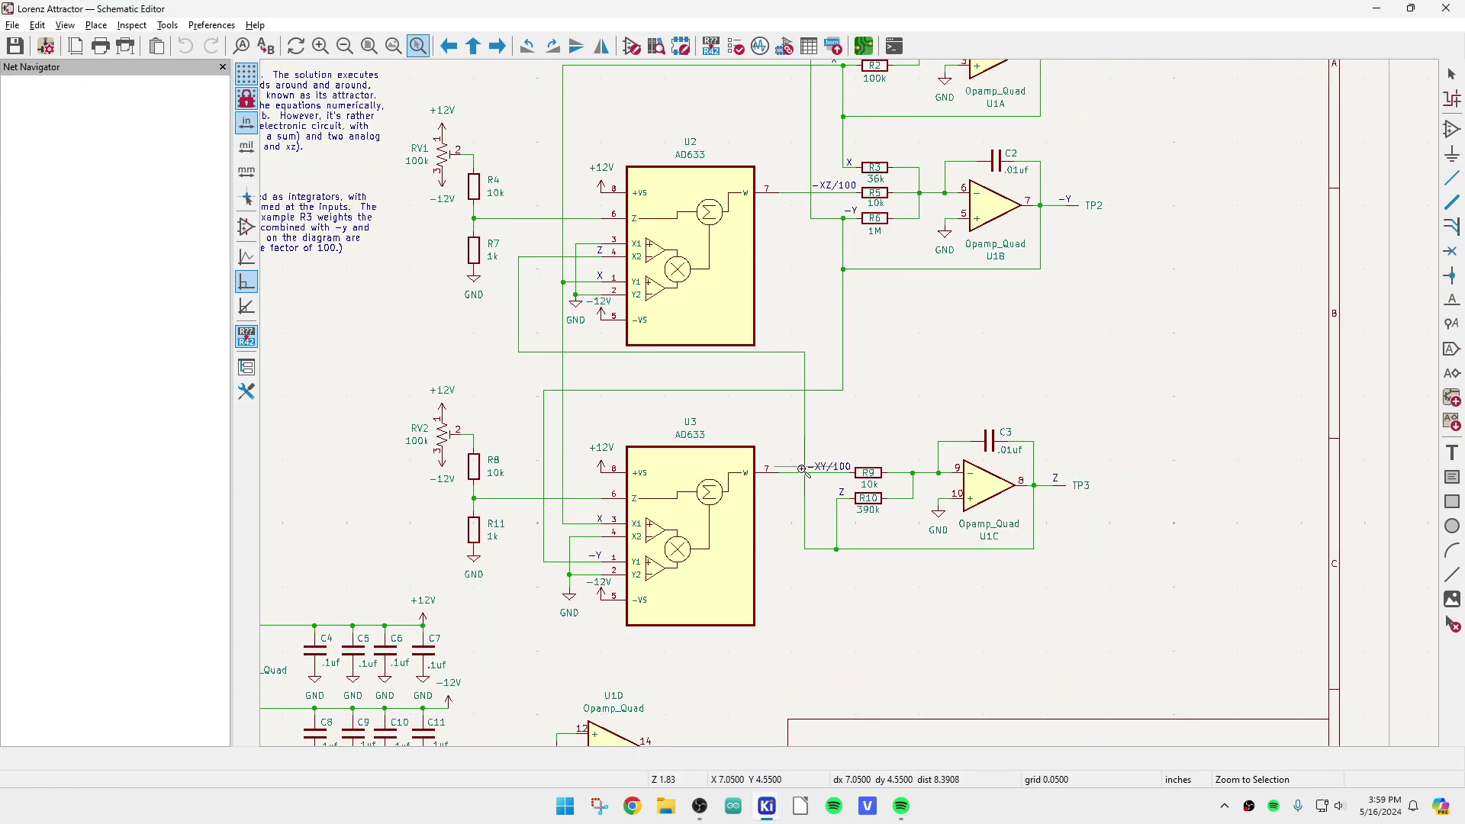
scroll(654, 471, "up", 5)
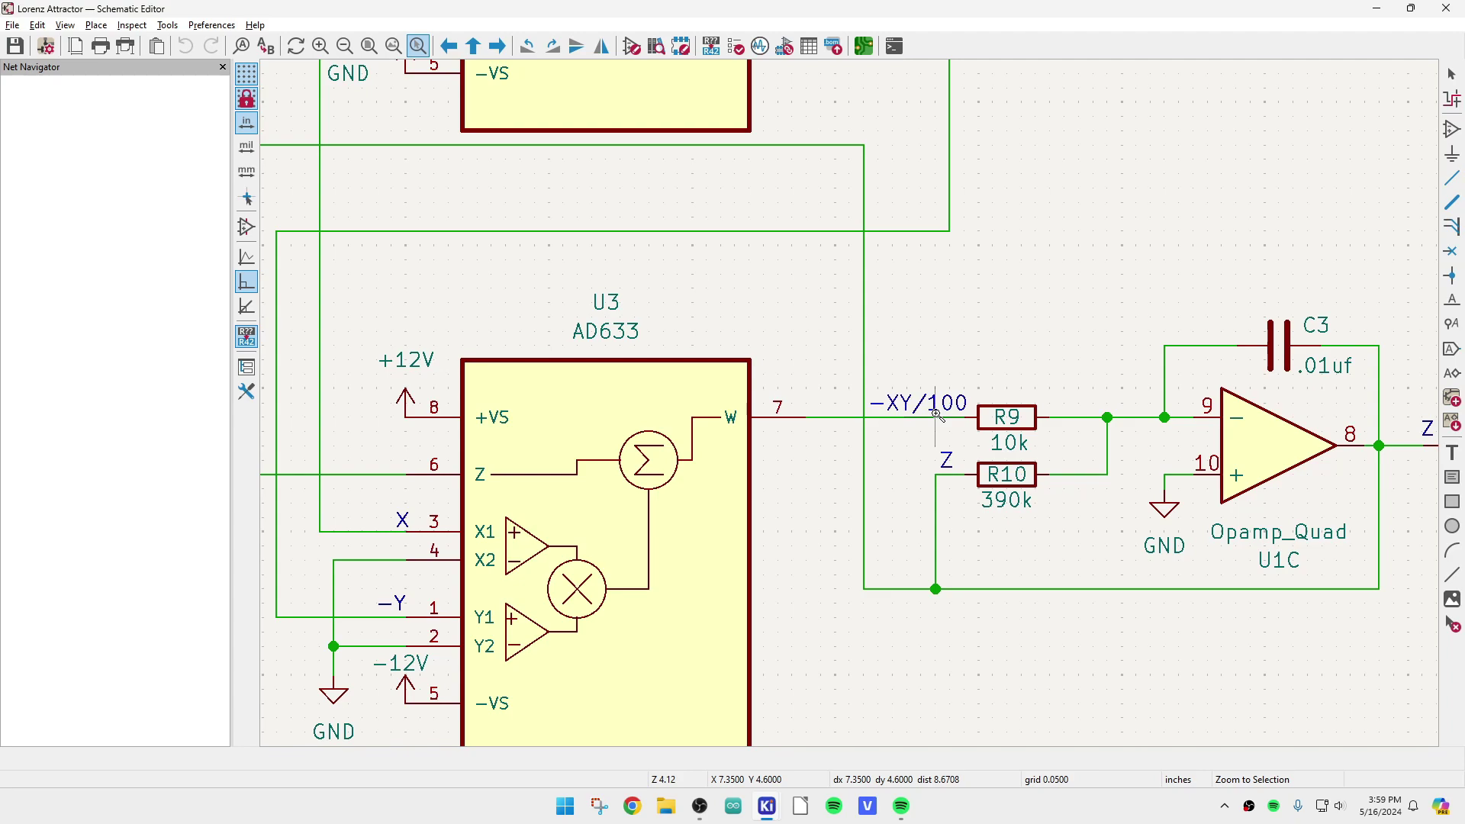
scroll(937, 415, "down", 2)
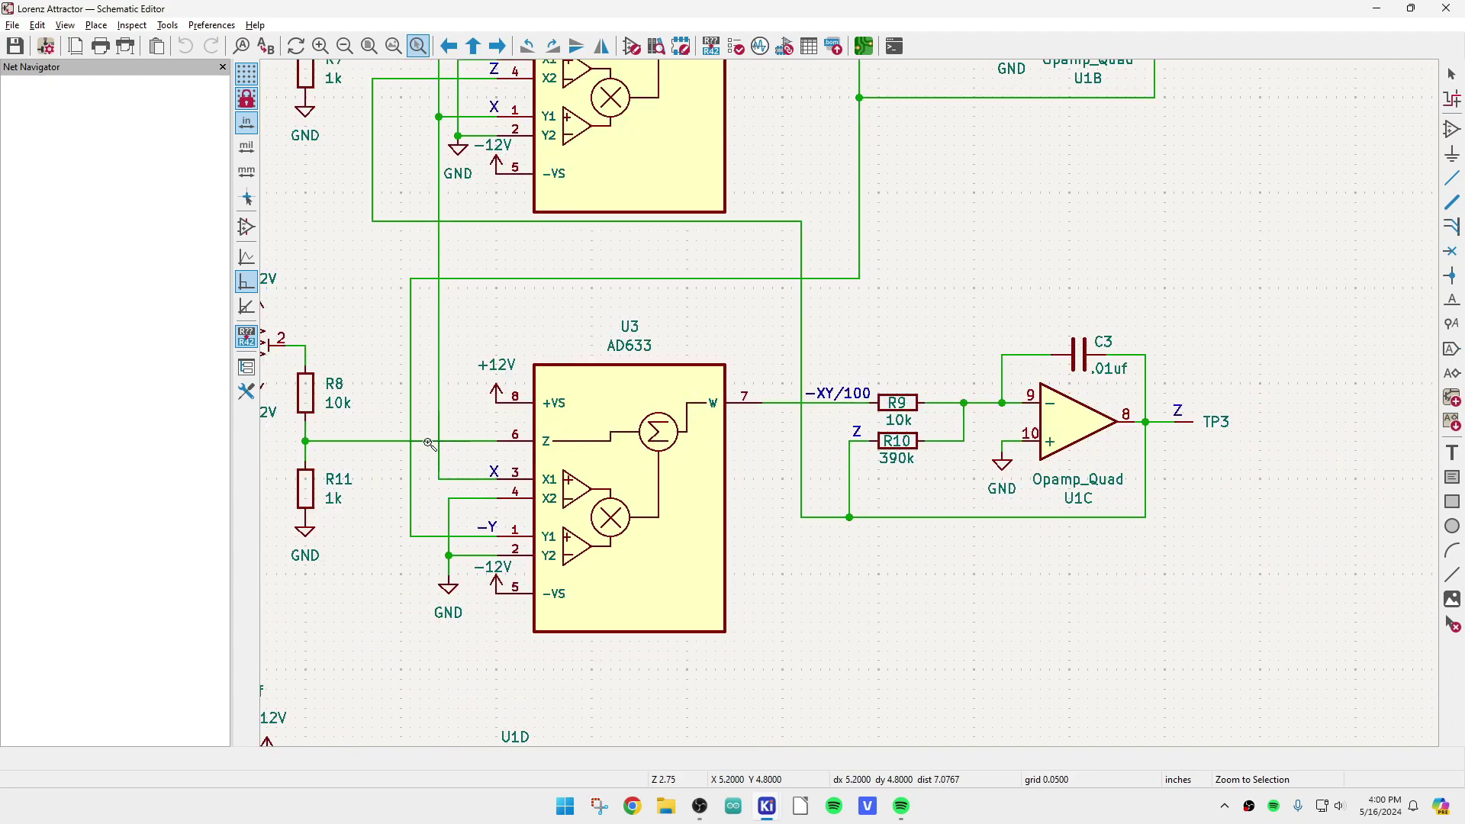
scroll(545, 441, "up", 2)
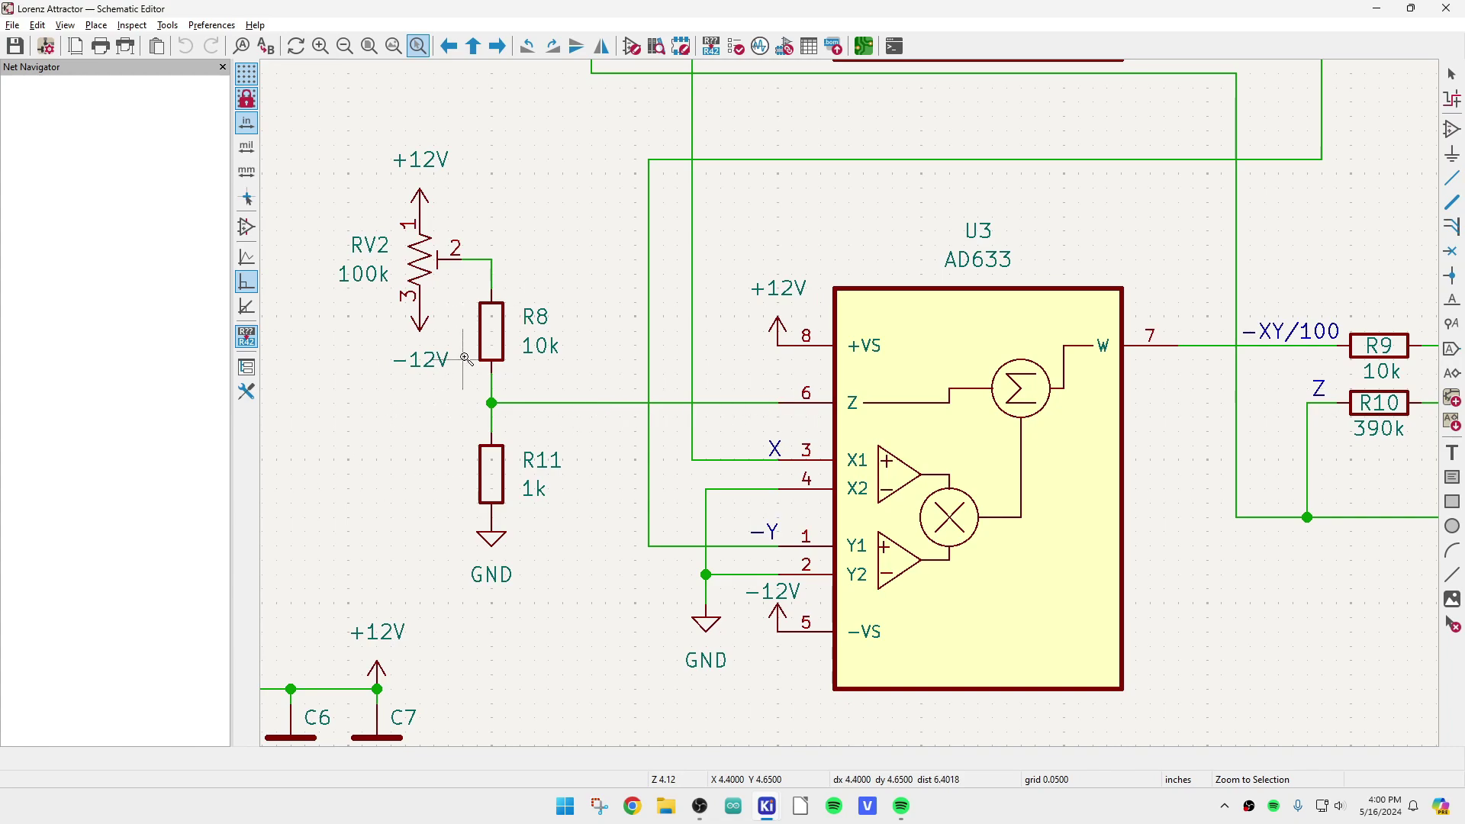
- Zoom in and out around RV2, the bypass capacitors and U1D on the Lorenz Attractor schematic
scroll(456, 359, "down", 2)
scroll(839, 305, "down", 2)
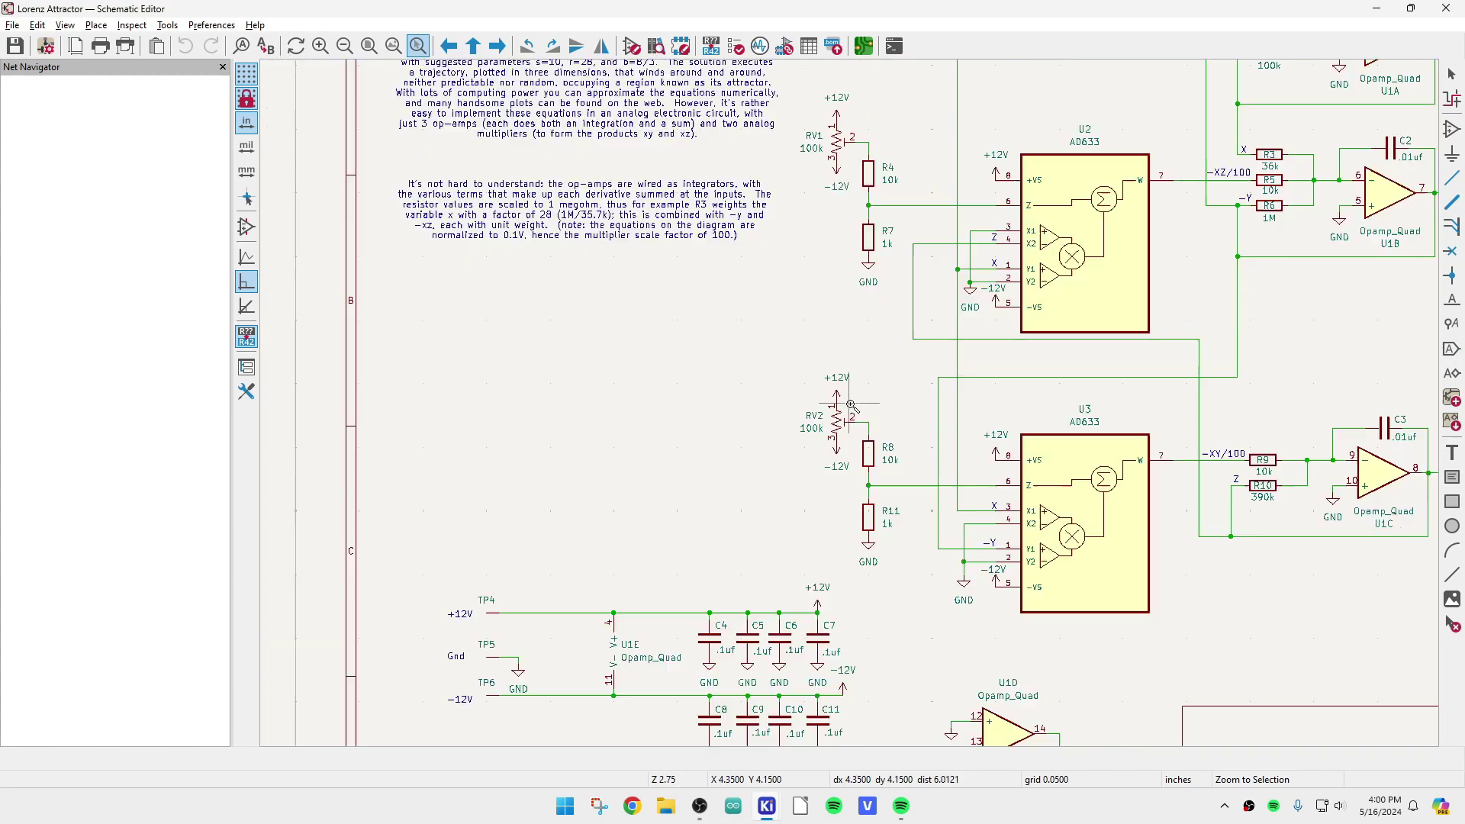
scroll(901, 348, "up", 1)
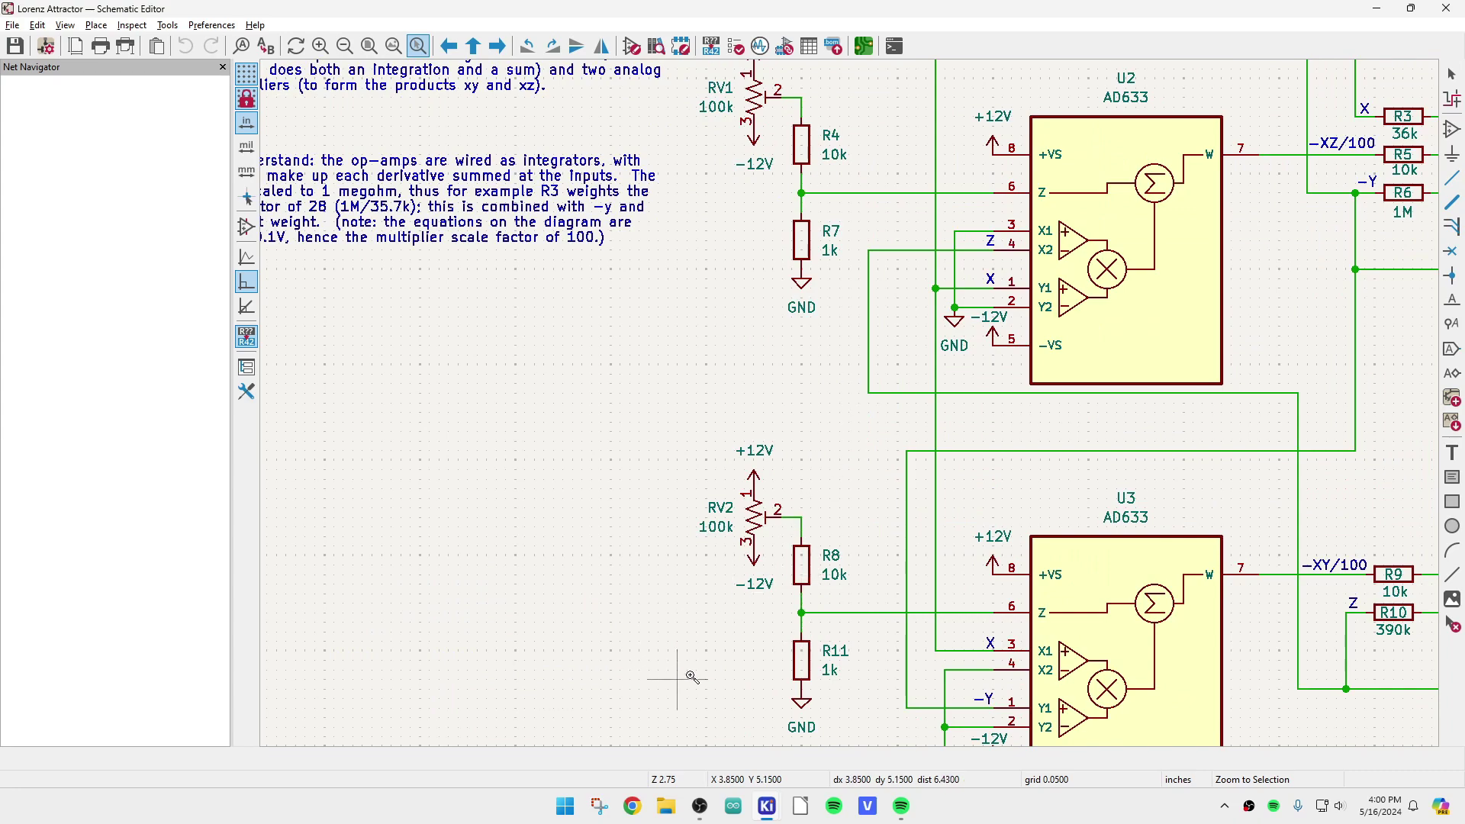
scroll(753, 535, "up", 1)
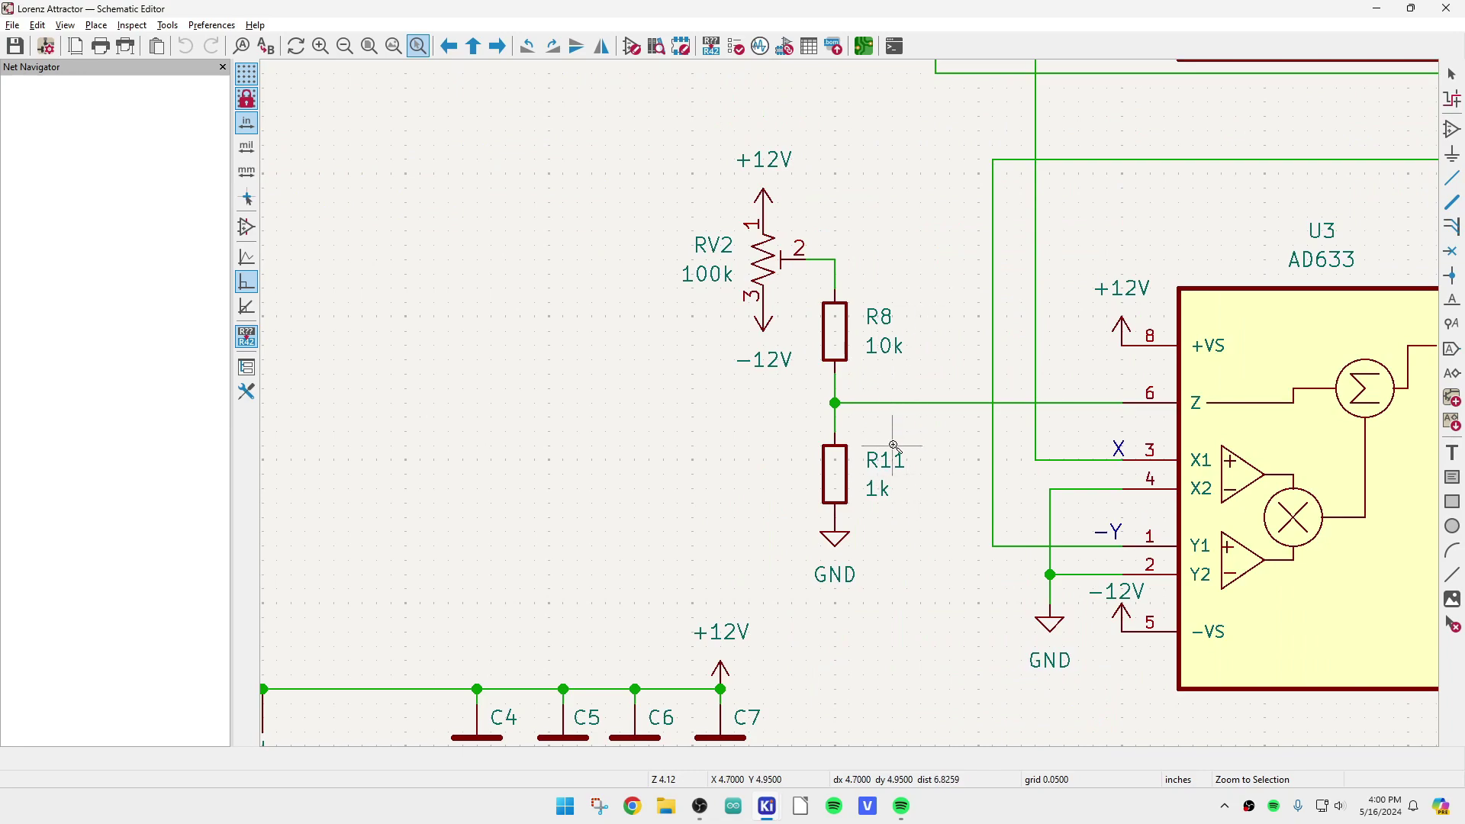
scroll(876, 447, "down", 1)
scroll(851, 377, "down", 1)
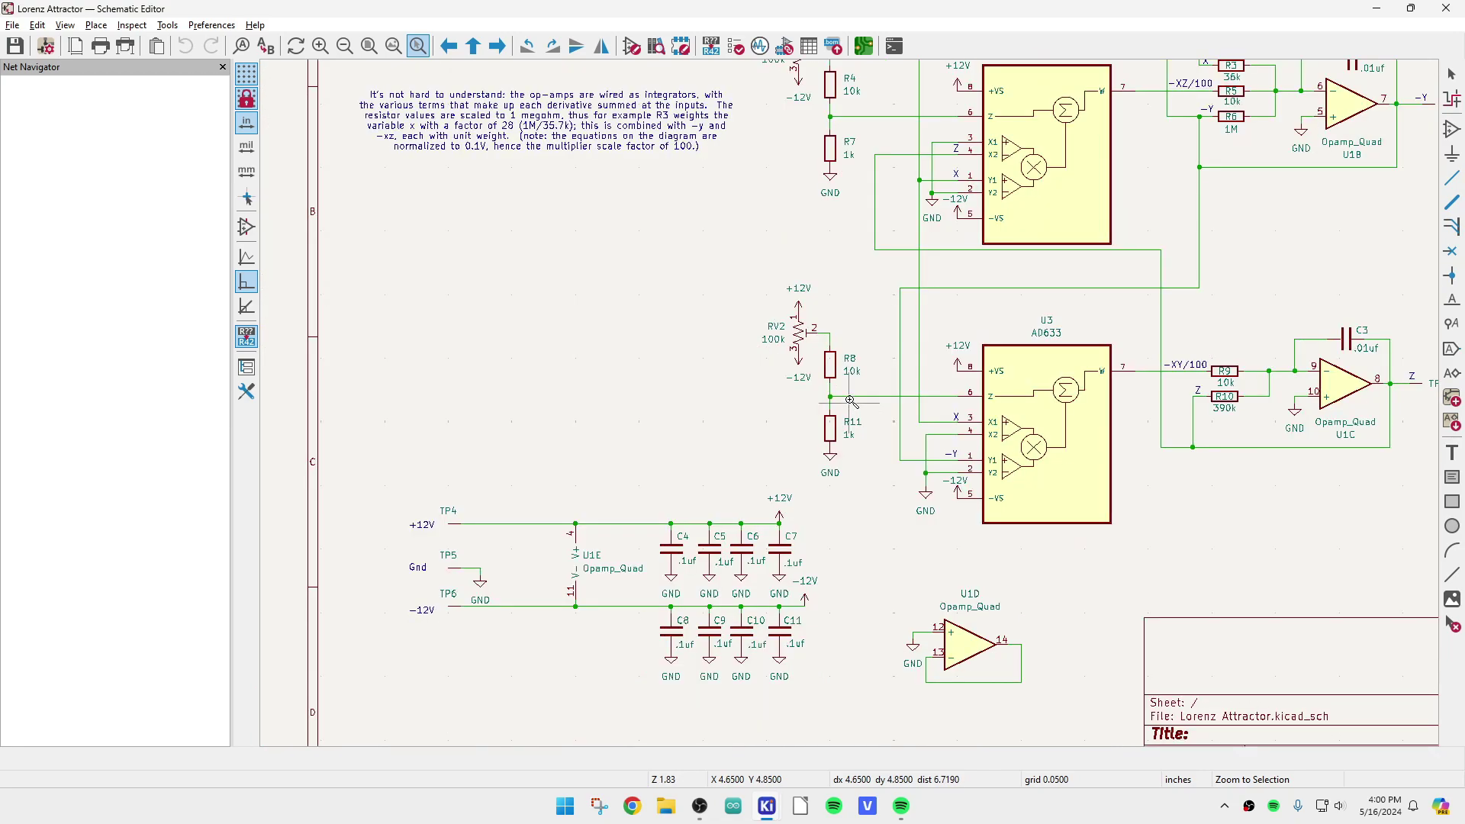
scroll(851, 377, "down", 2)
scroll(854, 401, "up", 2)
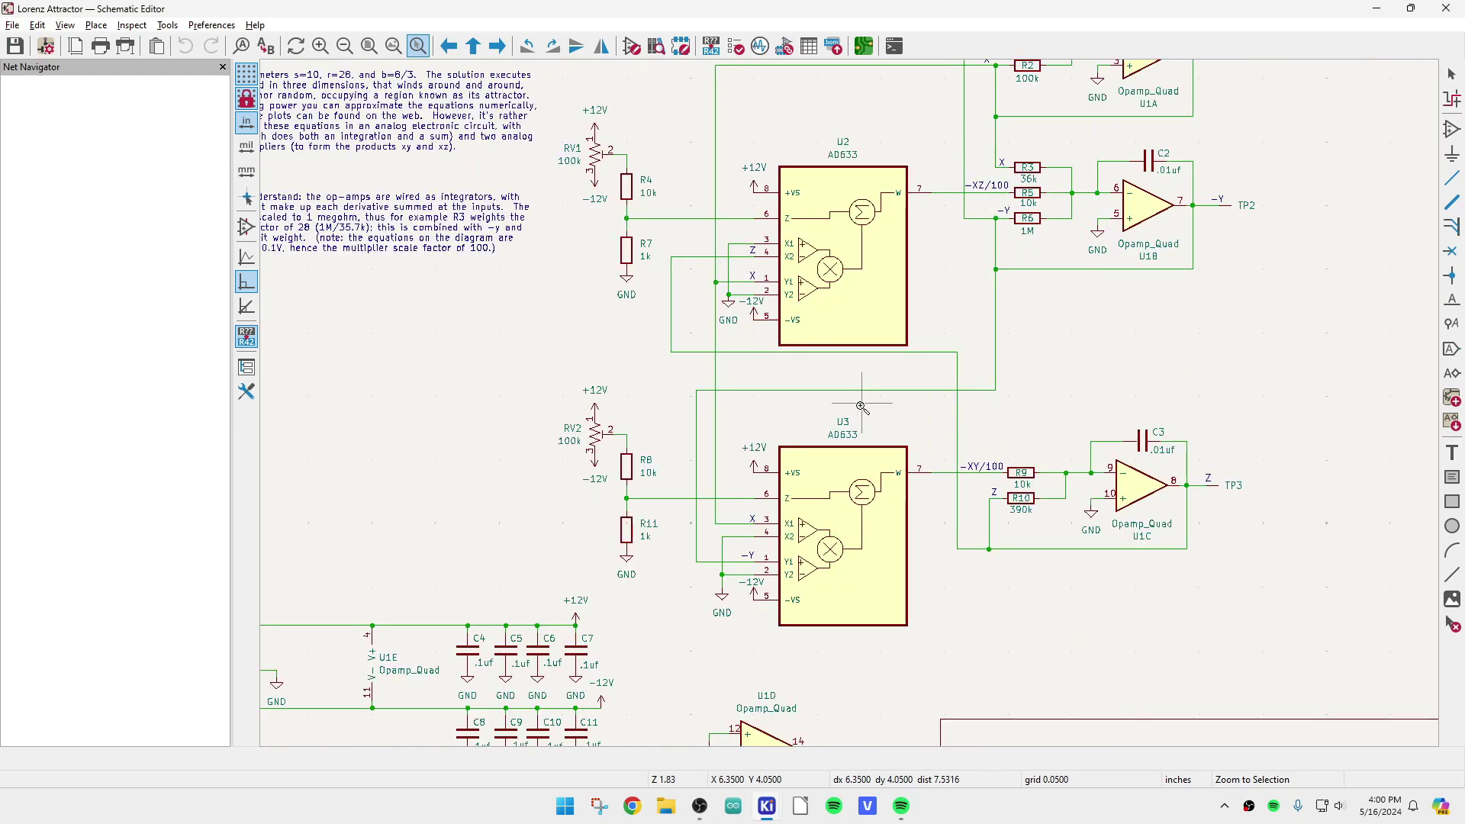
scroll(862, 407, "down", 1)
scroll(766, 599, "up", 2)
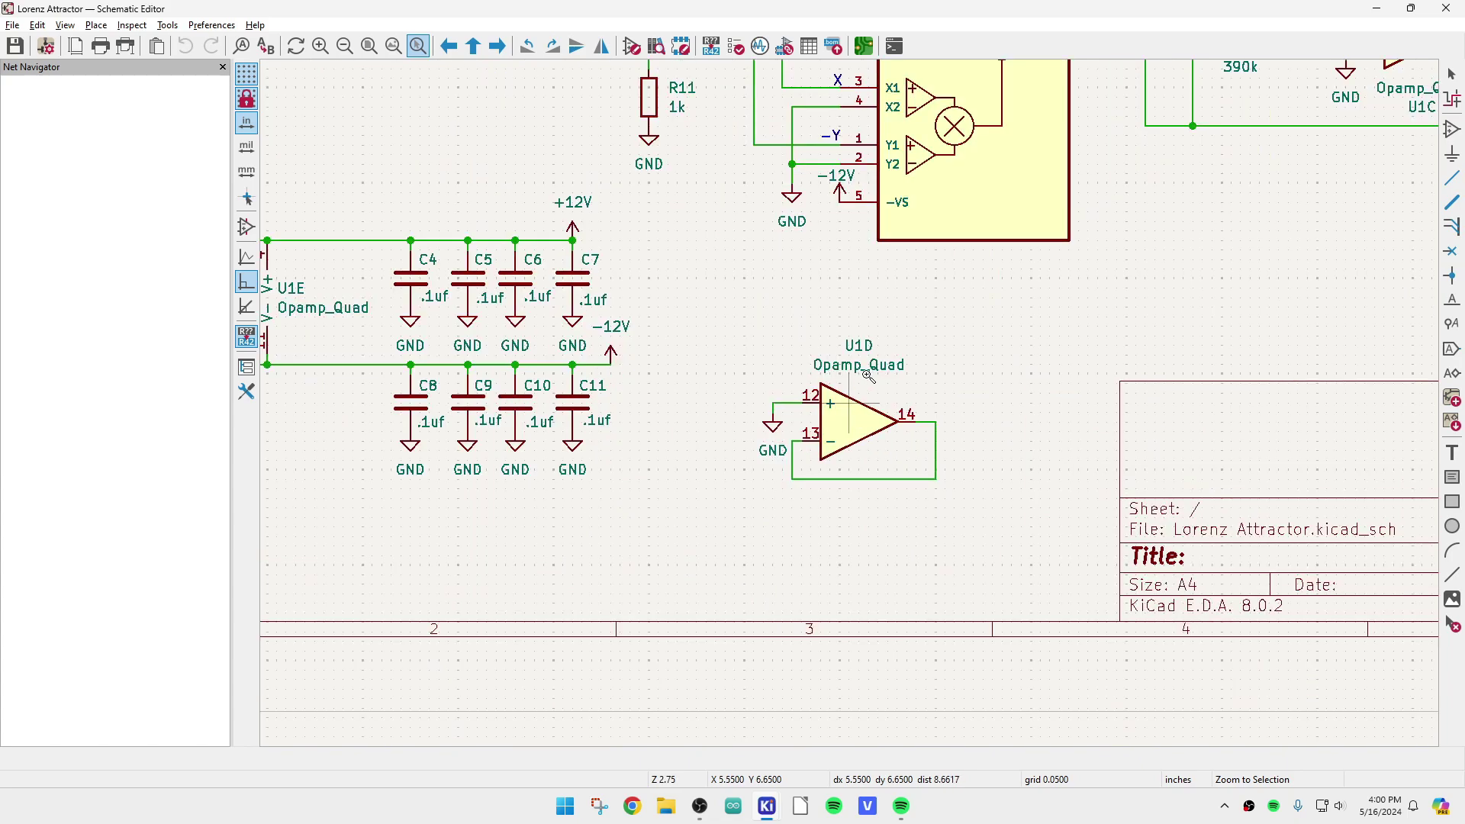
scroll(840, 398, "down", 2)
scroll(847, 400, "up", 2)
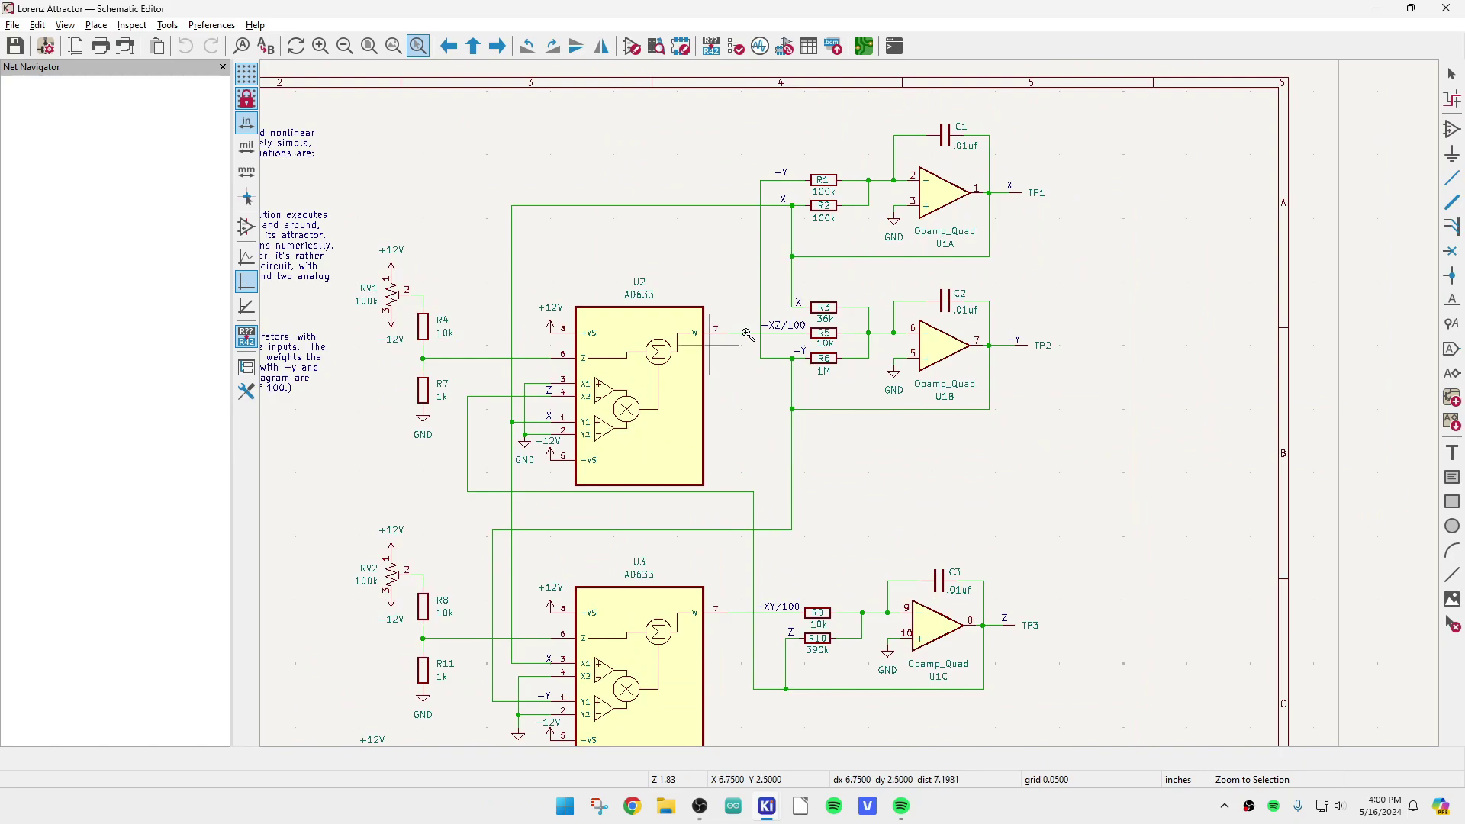
- Load the Lorenz Attractor board in the PCB Editor and switch the copper zone display to show tracks
left_click(868, 48)
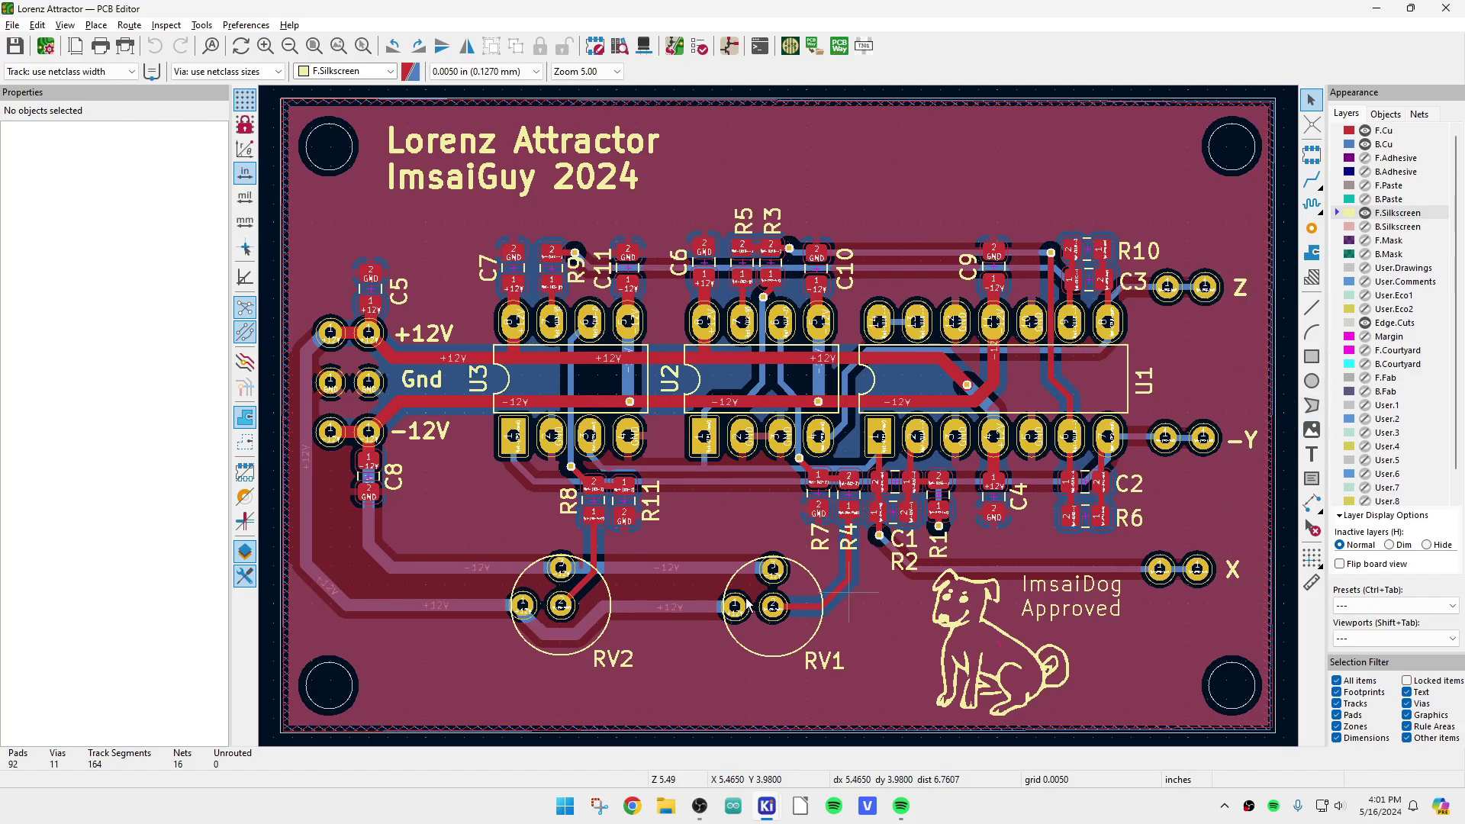
left_click(251, 444)
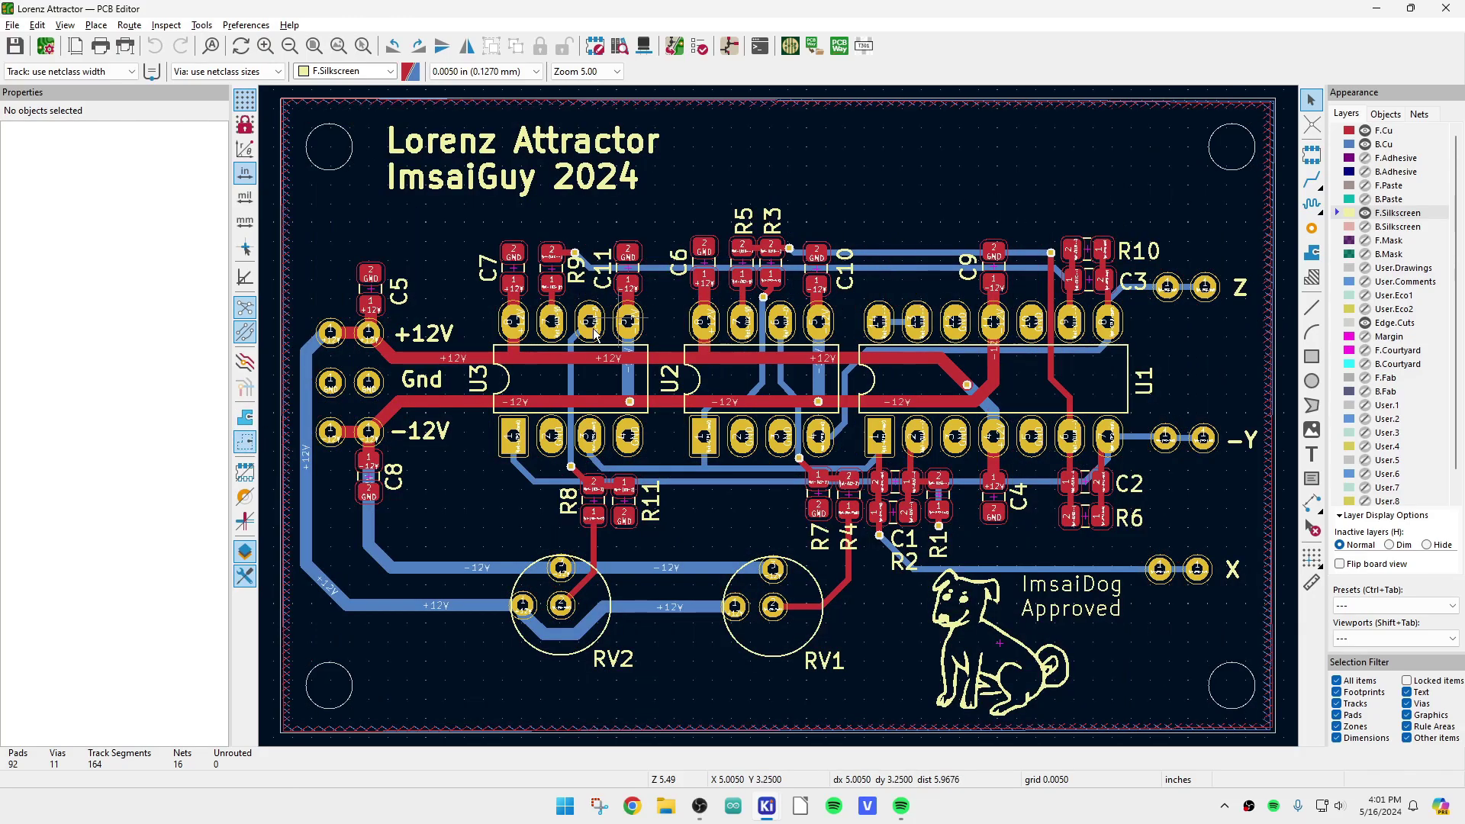
left_click(245, 417)
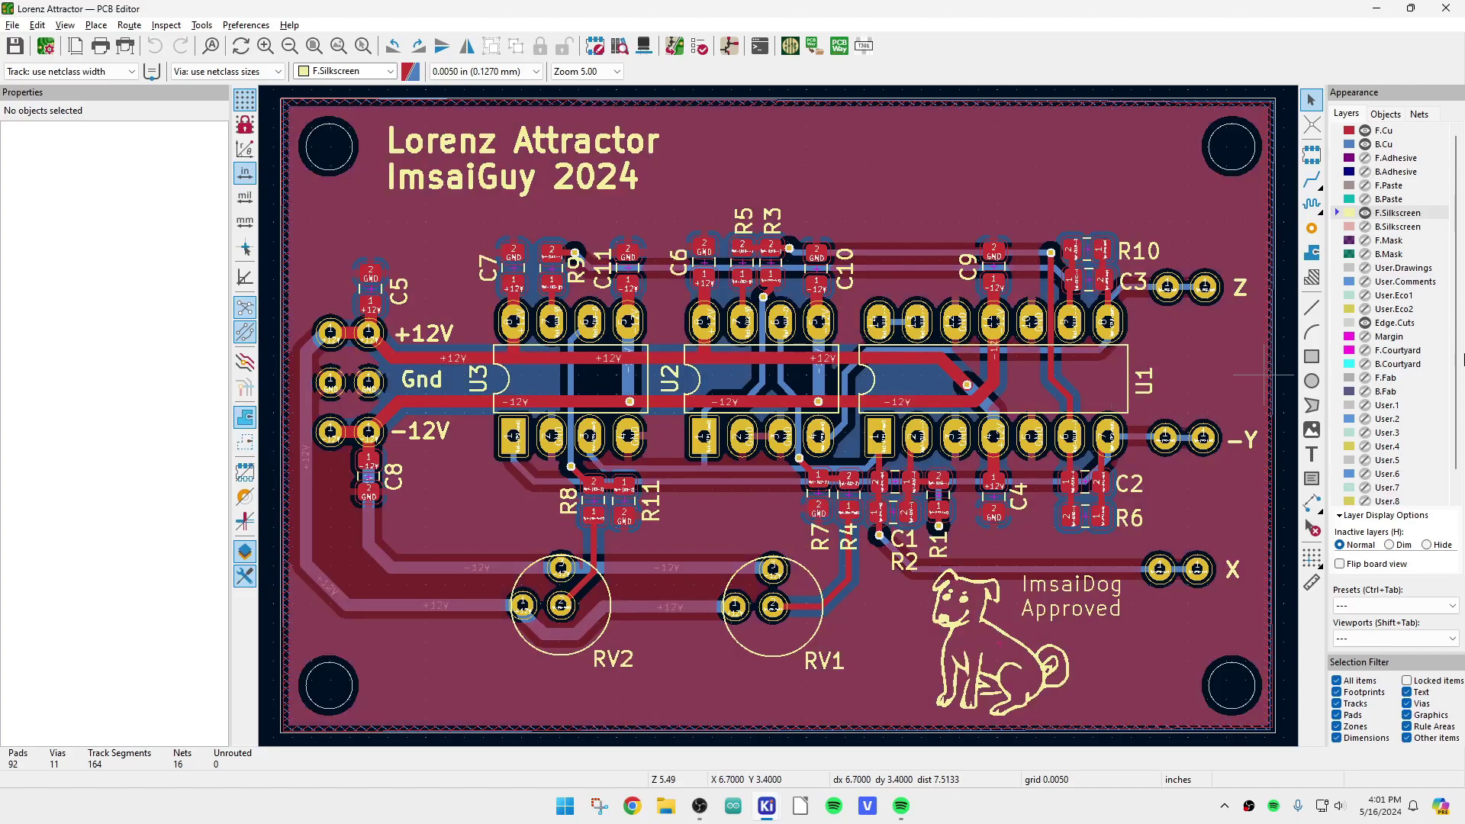
left_click(1366, 132)
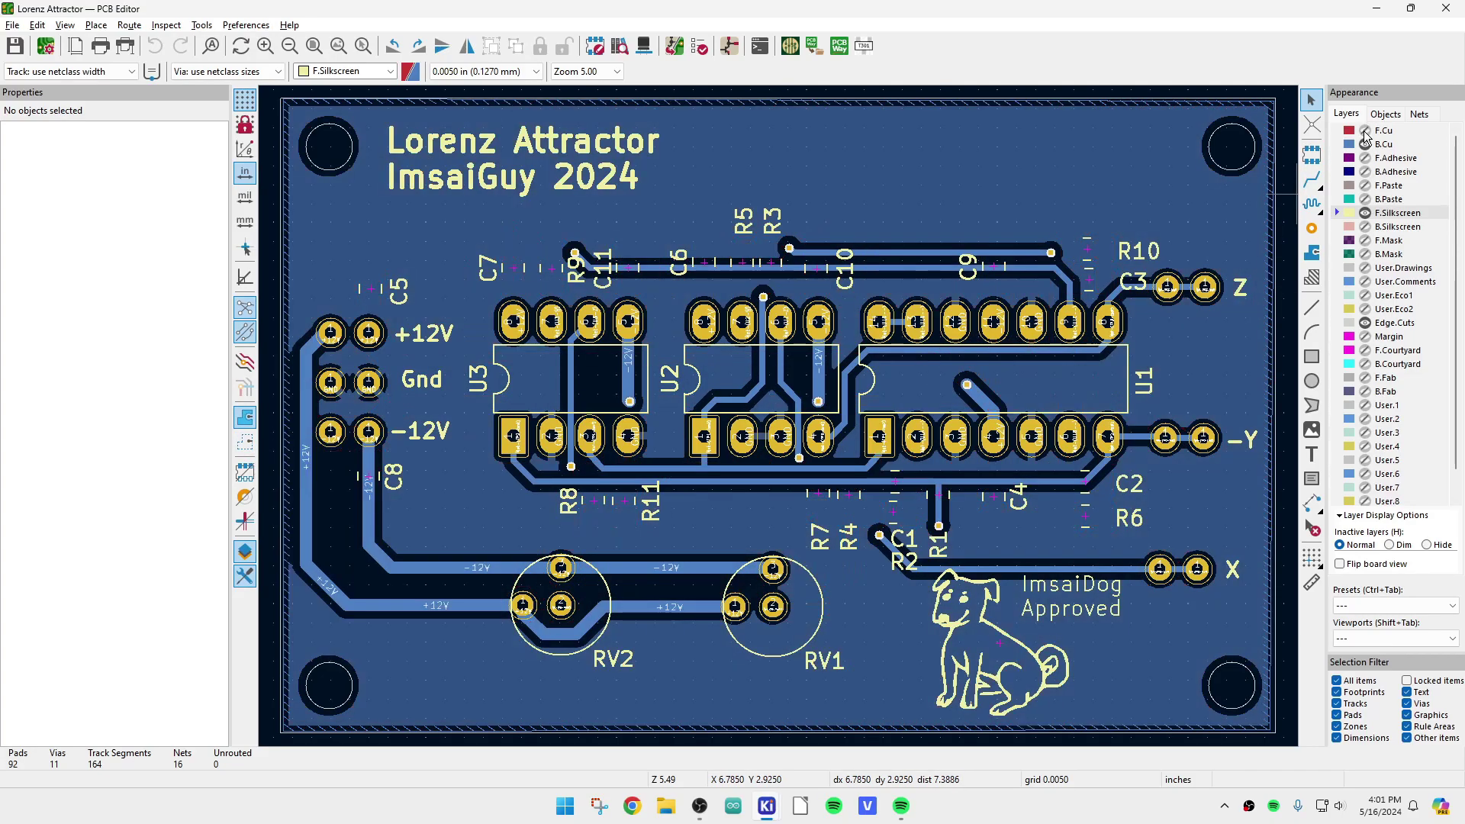
left_click(1365, 131)
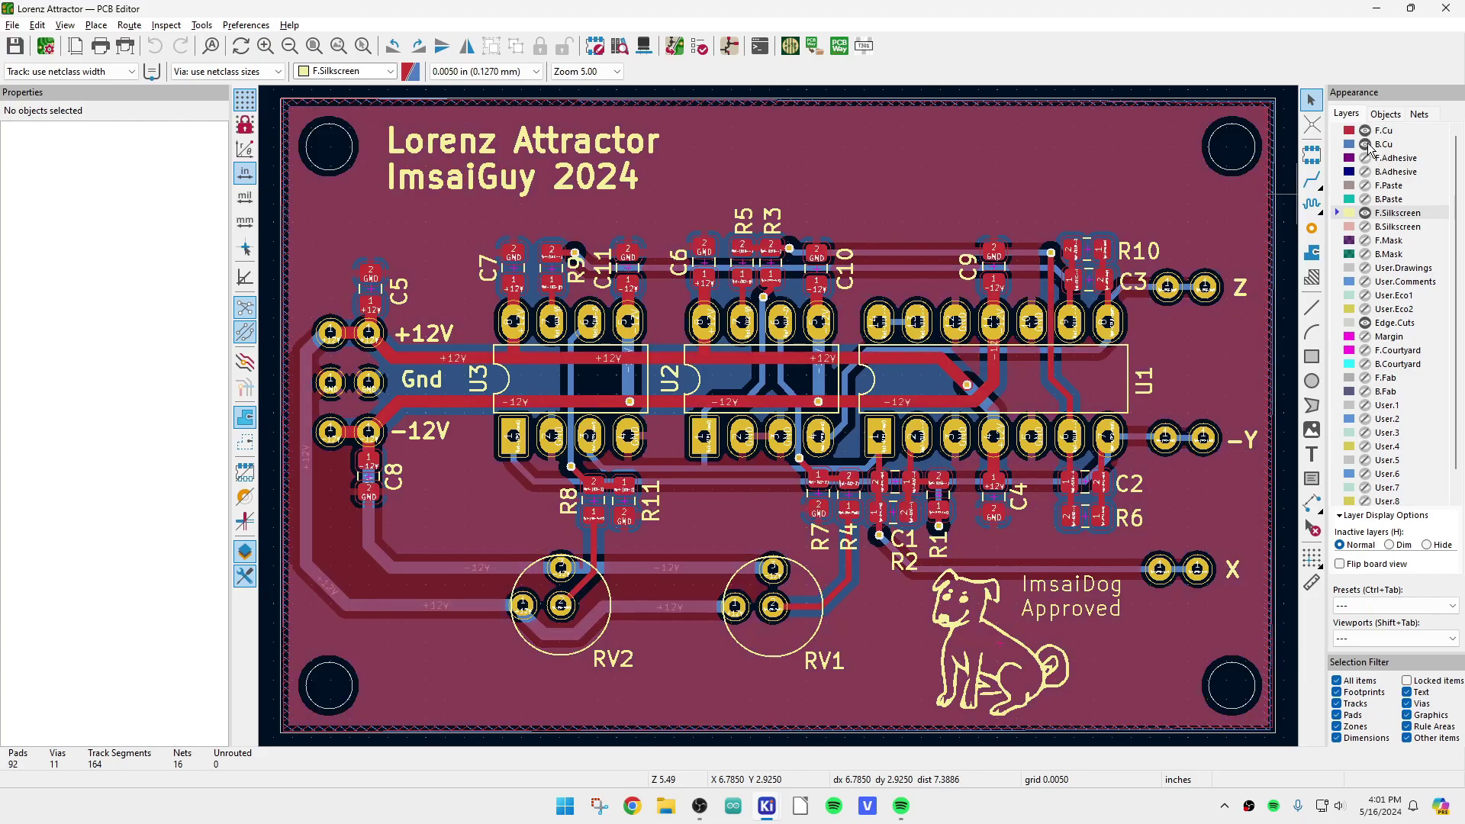
left_click(1365, 144)
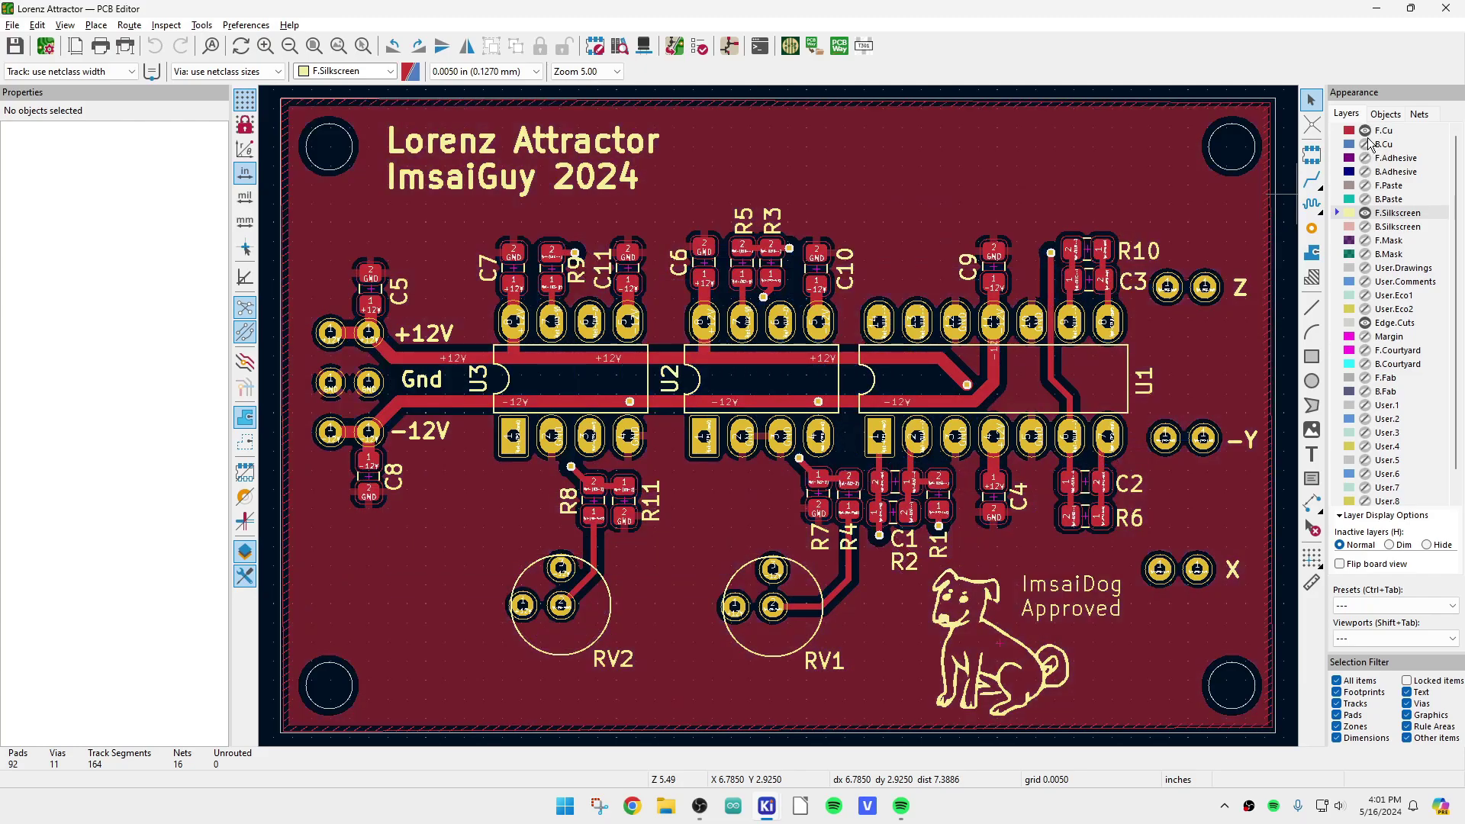
left_click(1365, 144)
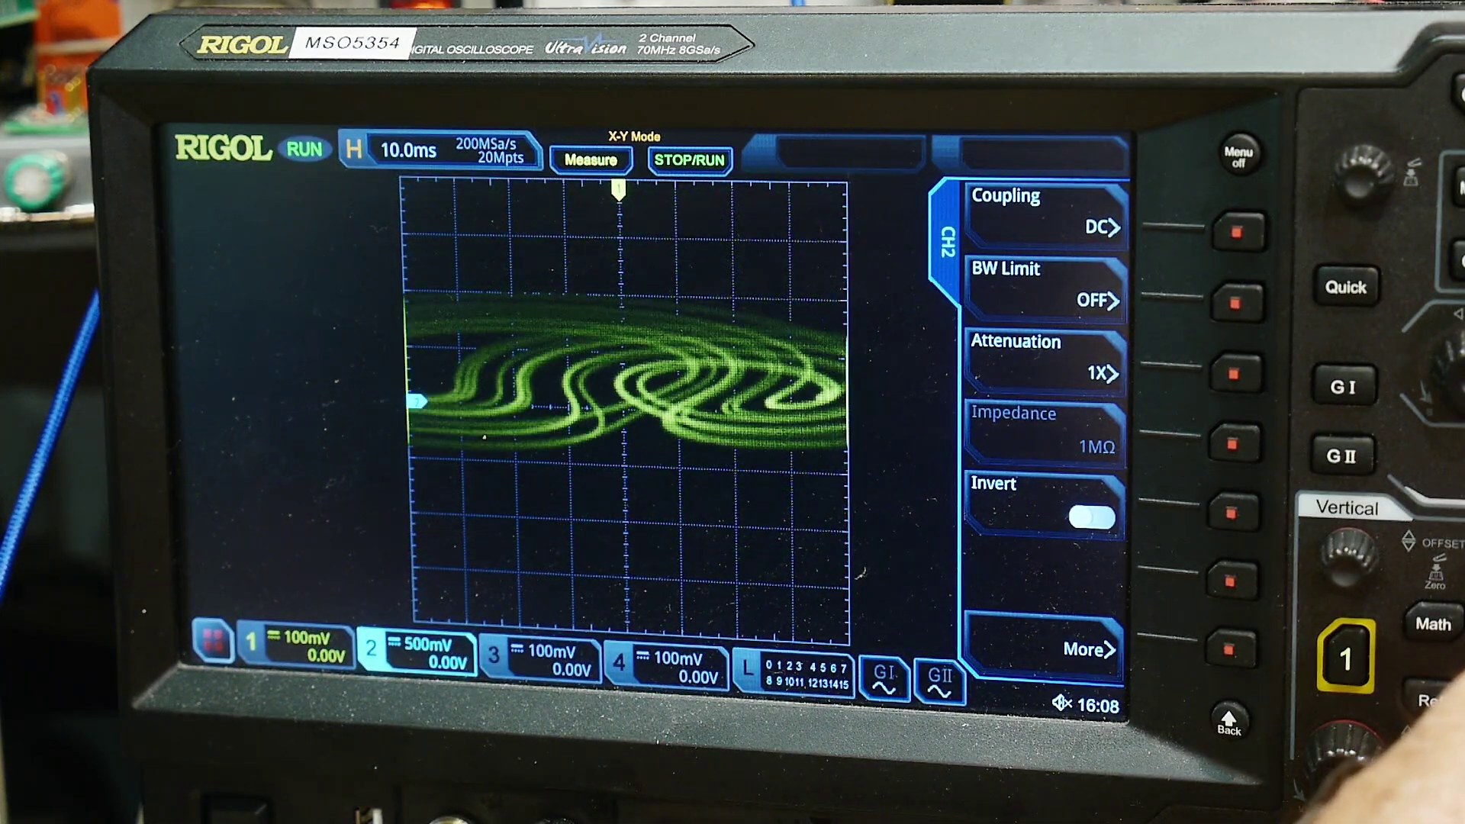
- Turn channel 2's vertical scale from 500mV down to 200mV per division in X-Y mode
scroll(1346, 770, "down", 1)
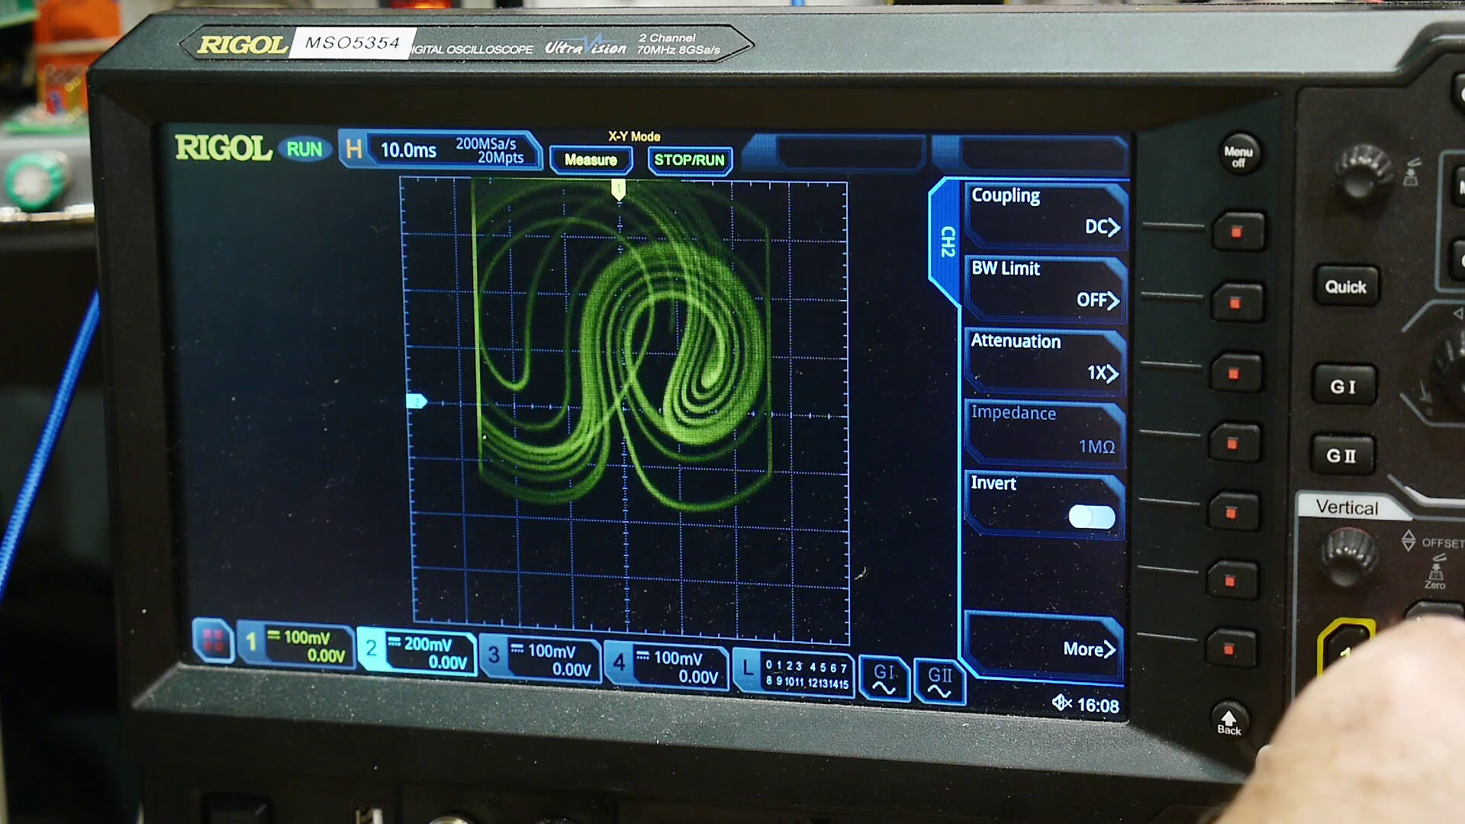